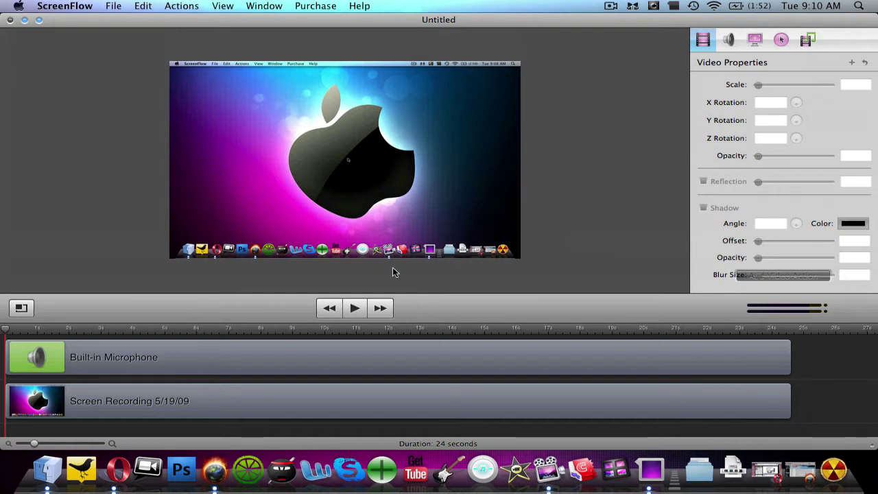
# Play the 24-second recording to its end, raising the system volume during playback.
pyautogui.click(354, 308)
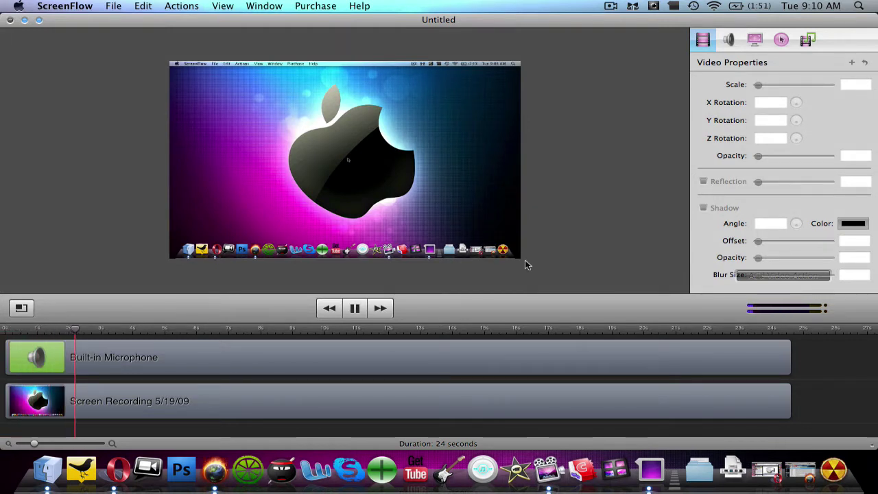
pyautogui.press('XF86AudioRaiseVolume')
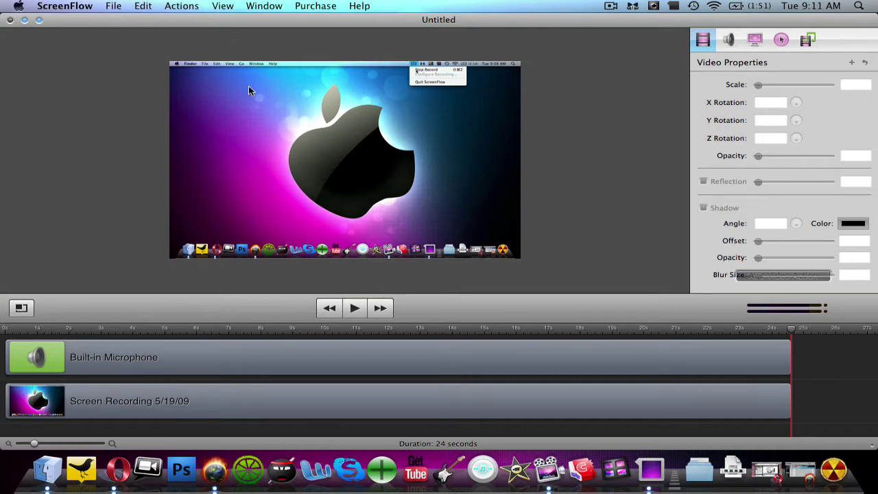
# Start a File > Export and rename the output file from 'ScreenFlow' to 'HD Test.mov'.
pyautogui.click(121, 4)
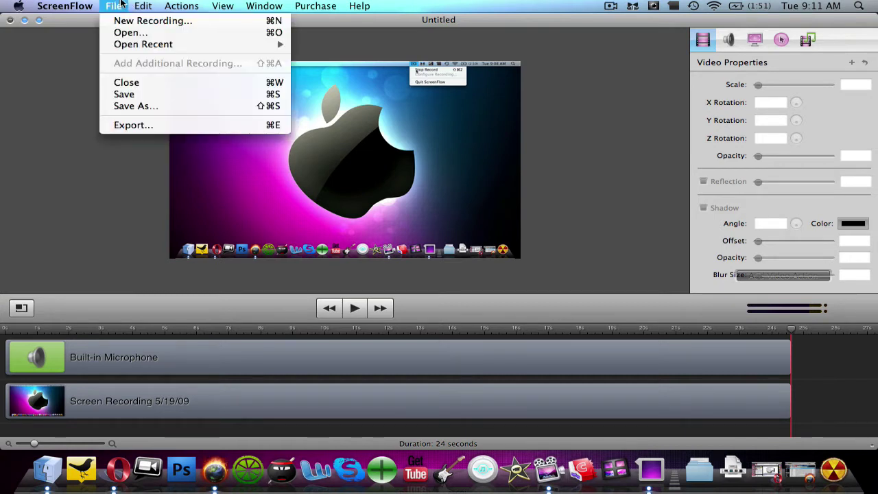
pyautogui.click(128, 125)
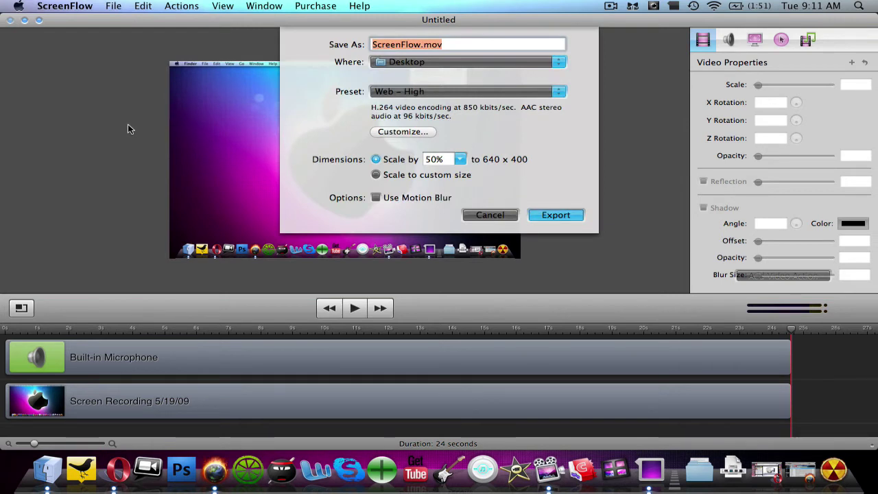
pyautogui.click(411, 44)
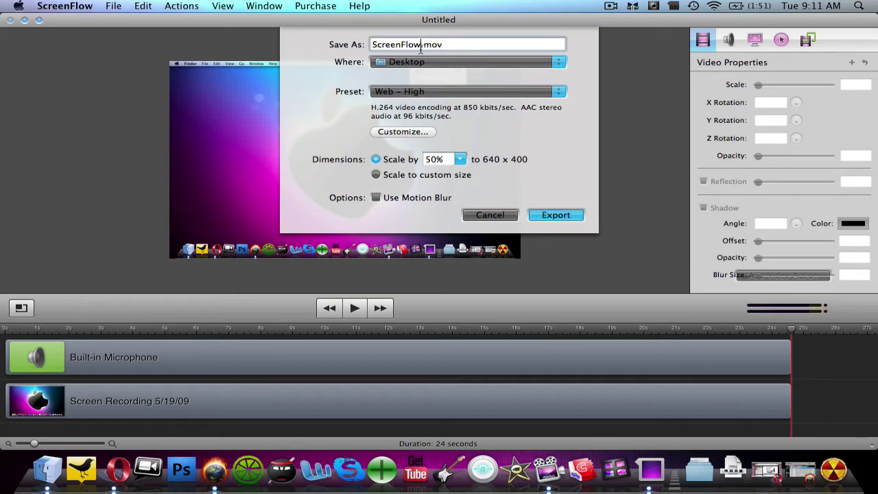
pyautogui.moveTo(421, 48); pyautogui.dragTo(365, 49)
pyautogui.press('BackSpace')
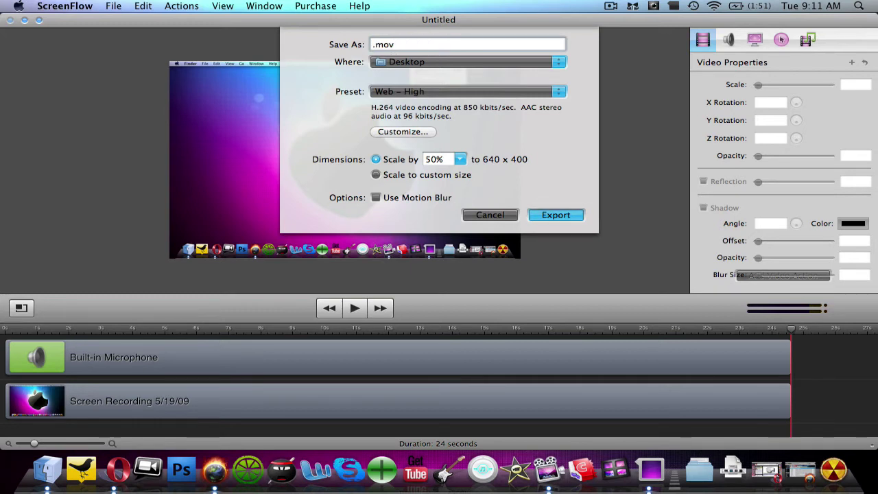
pyautogui.write('HD Test')
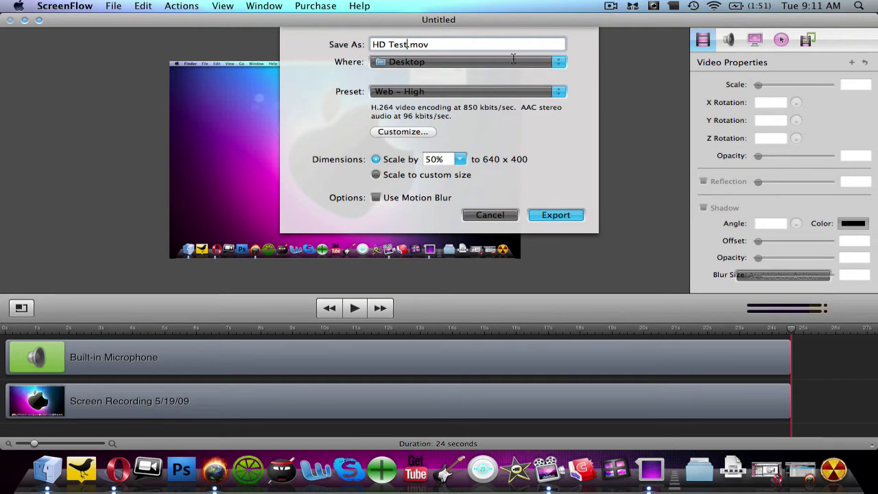
# In the movie's video settings, keep H.264 compression and raise quality from High to Best.
pyautogui.click(403, 131)
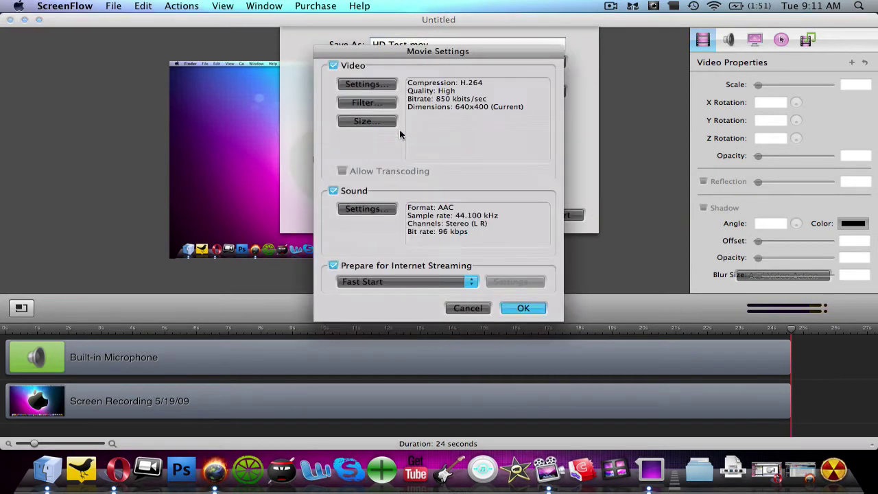
pyautogui.click(380, 83)
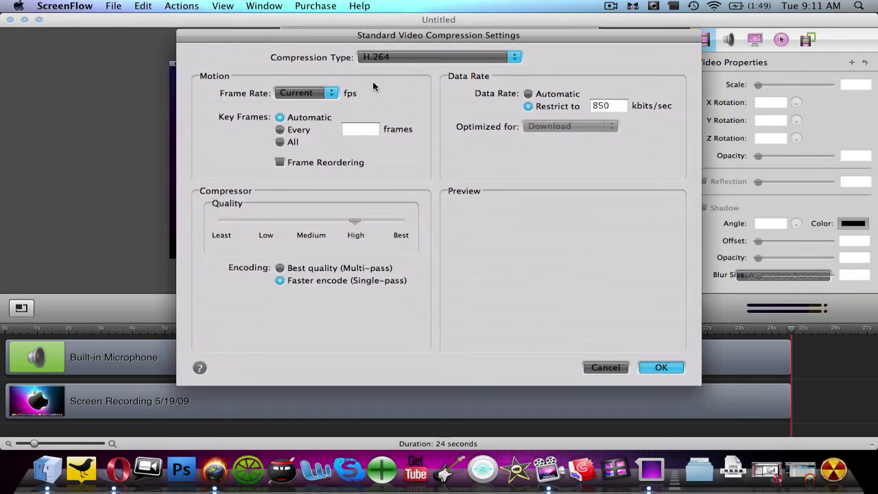
pyautogui.click(410, 55)
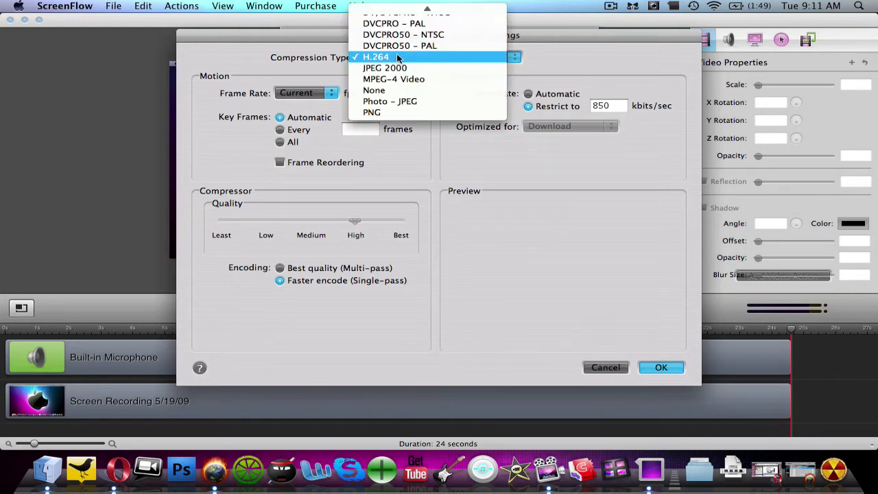
pyautogui.click(397, 56)
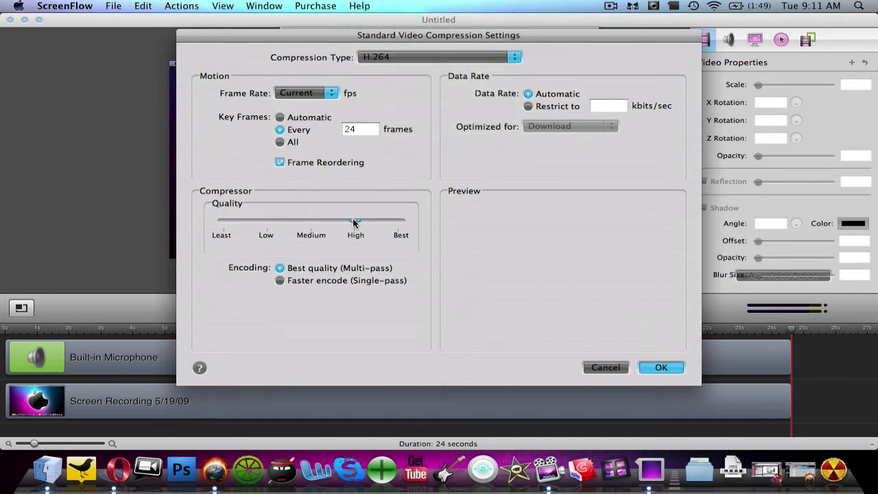
pyautogui.moveTo(356, 222); pyautogui.dragTo(396, 223)
# Confirm the compression settings and close the Filter options without adding a filter.
pyautogui.click(641, 369)
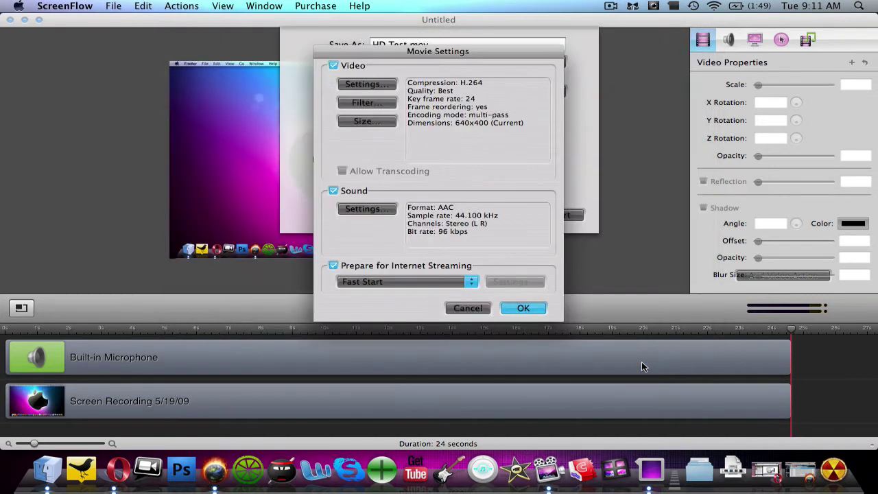
pyautogui.click(388, 103)
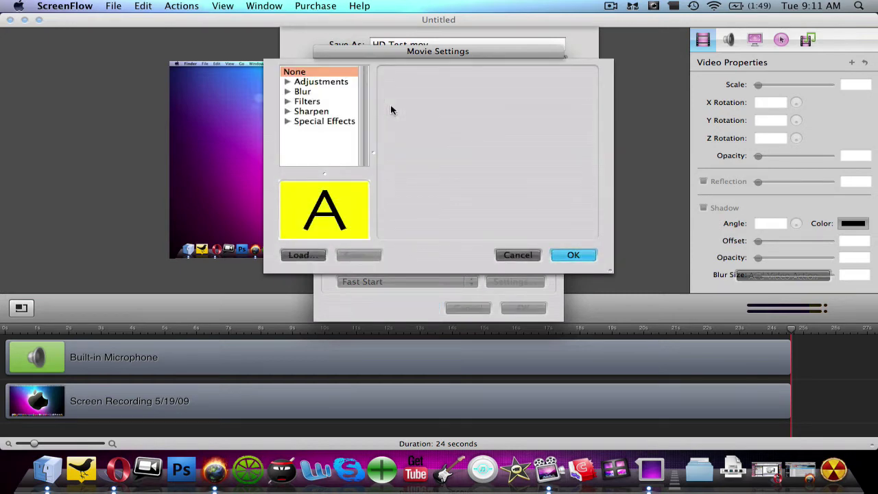
pyautogui.click(573, 259)
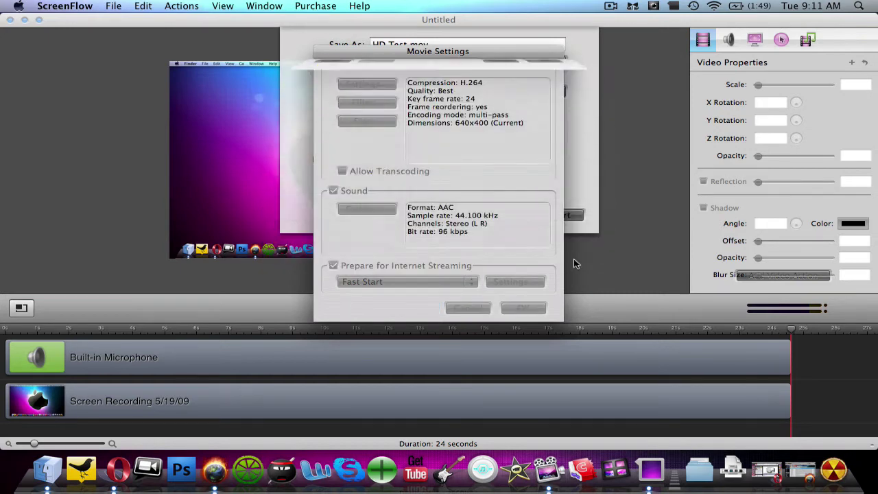
# Set the export size to the HD 1280 x 720 16:9 dimension preset.
pyautogui.click(379, 123)
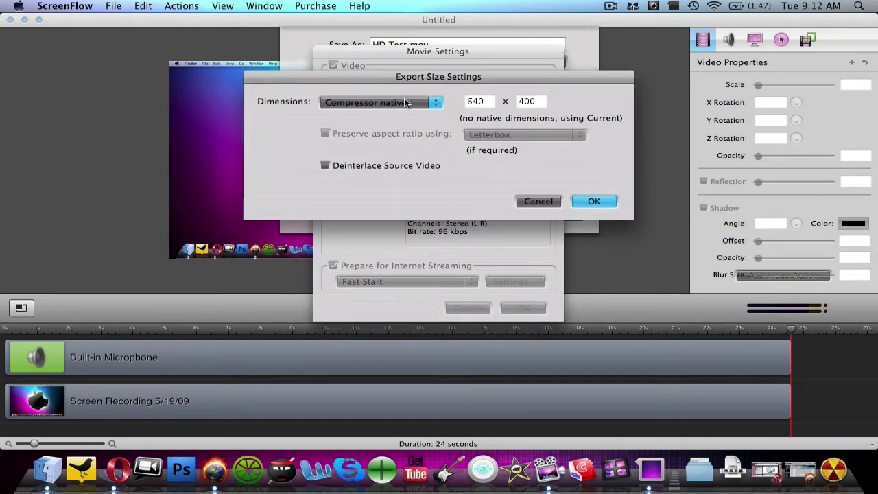
pyautogui.click(406, 102)
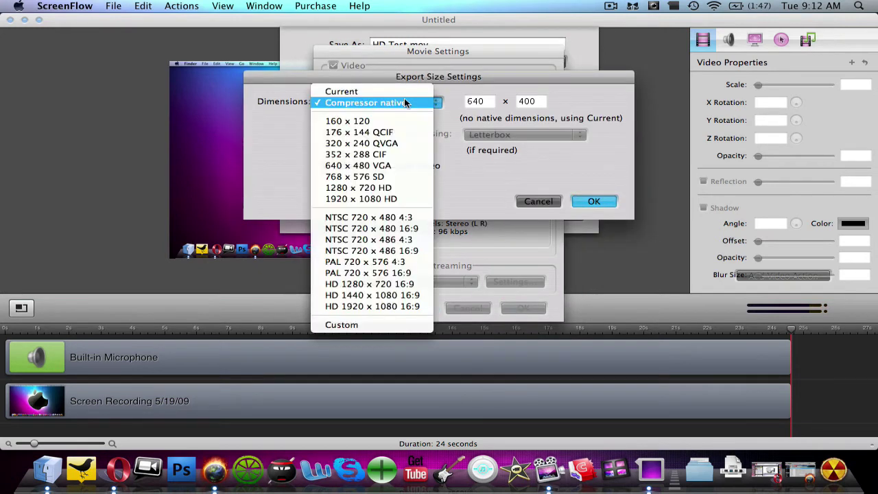
pyautogui.click(383, 284)
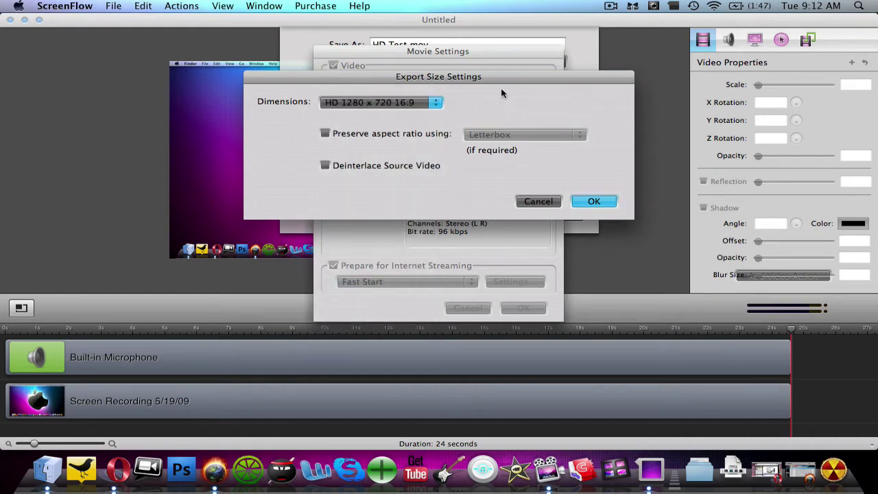
pyautogui.click(586, 201)
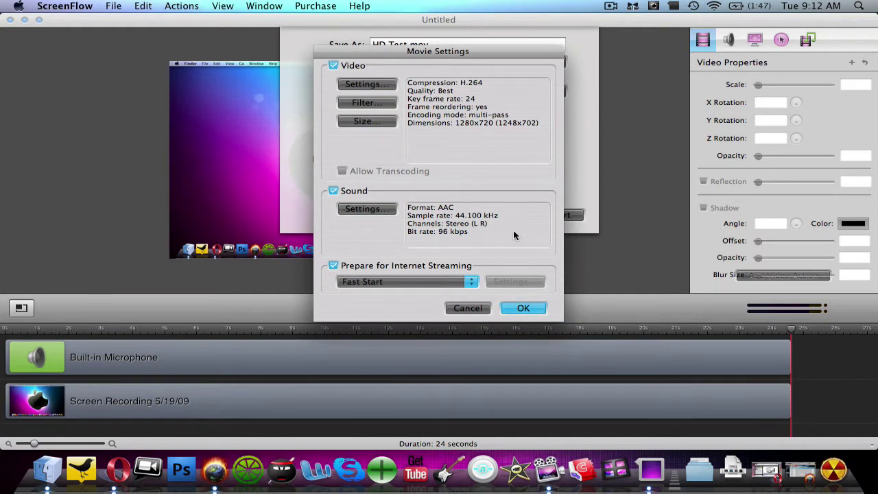
# Keep AAC stereo audio, set render quality to Better and target bit rate to 192 kbps.
pyautogui.click(367, 208)
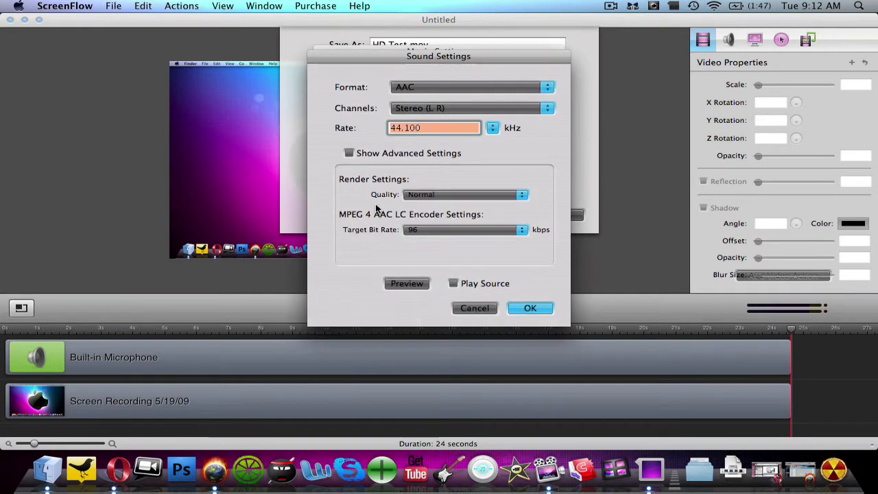
pyautogui.click(451, 88)
pyautogui.click(451, 88)
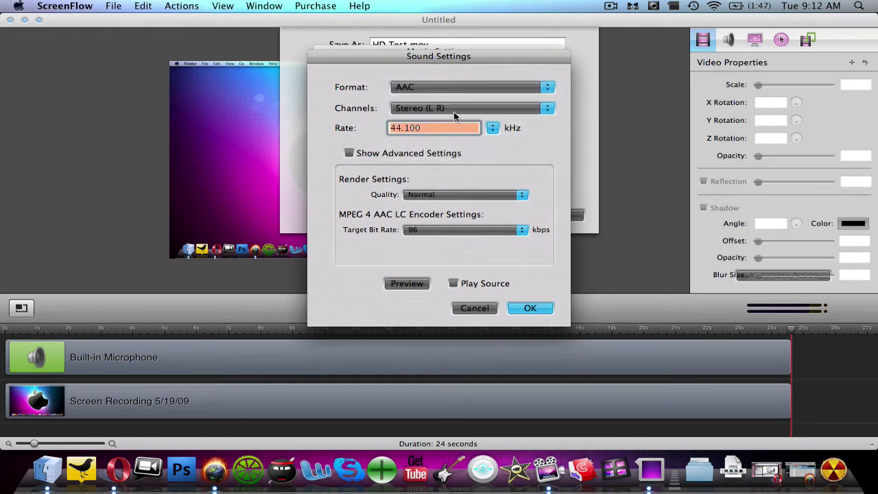
pyautogui.click(453, 109)
pyautogui.click(452, 108)
pyautogui.click(455, 195)
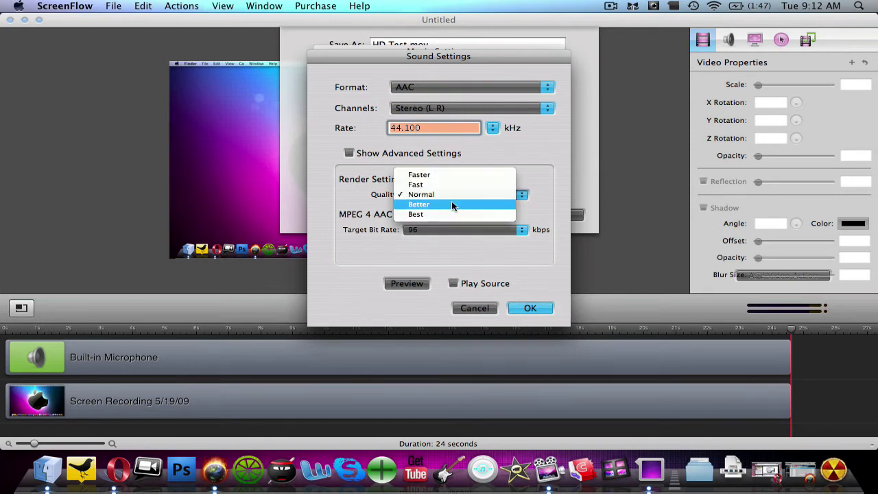
pyautogui.click(452, 205)
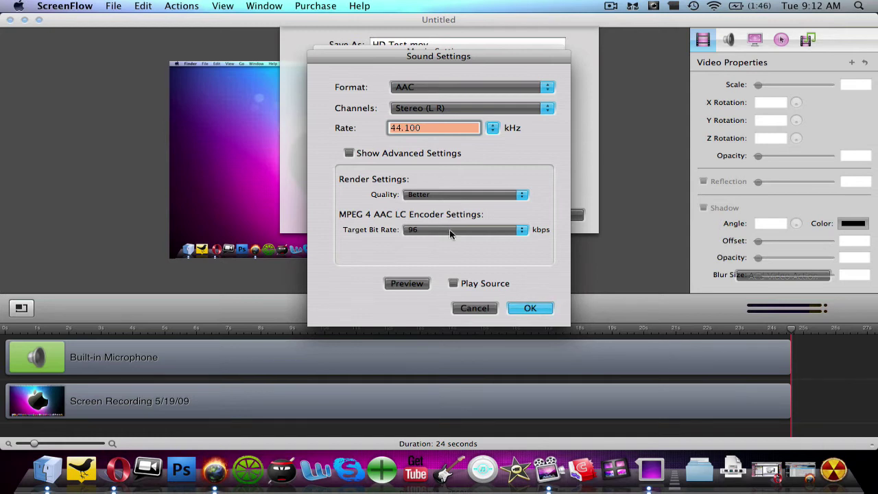
pyautogui.click(450, 231)
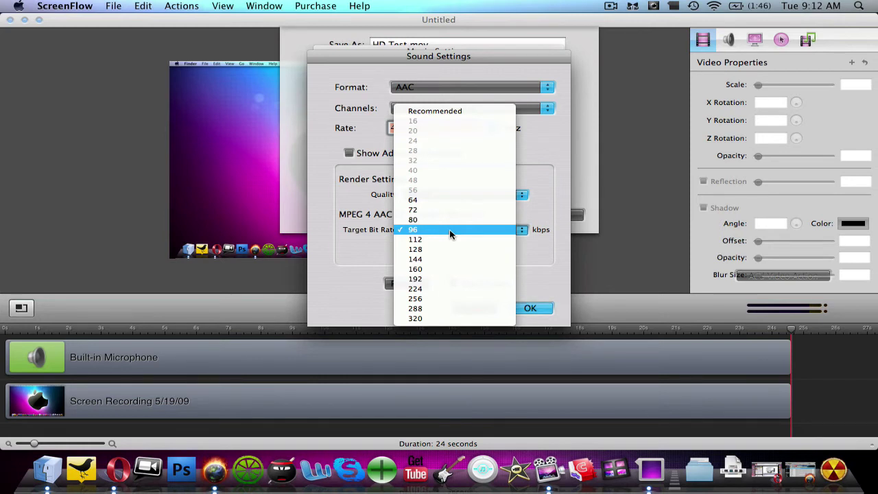
pyautogui.click(451, 280)
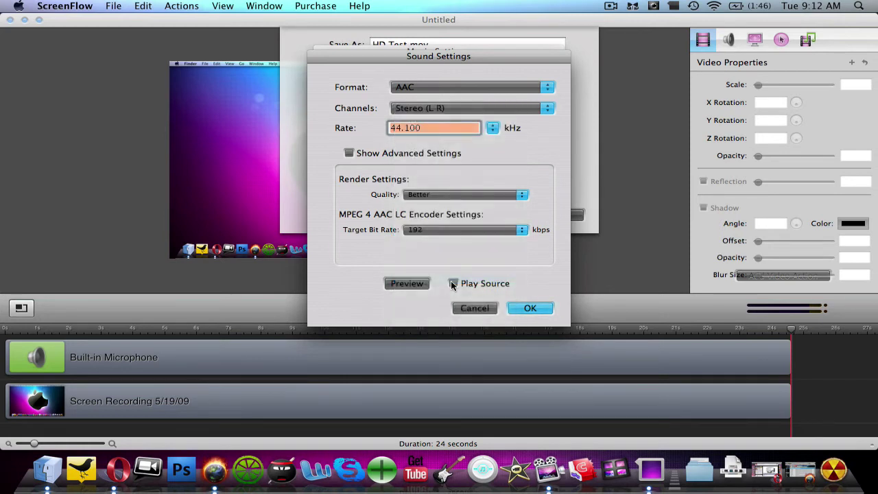
pyautogui.click(531, 307)
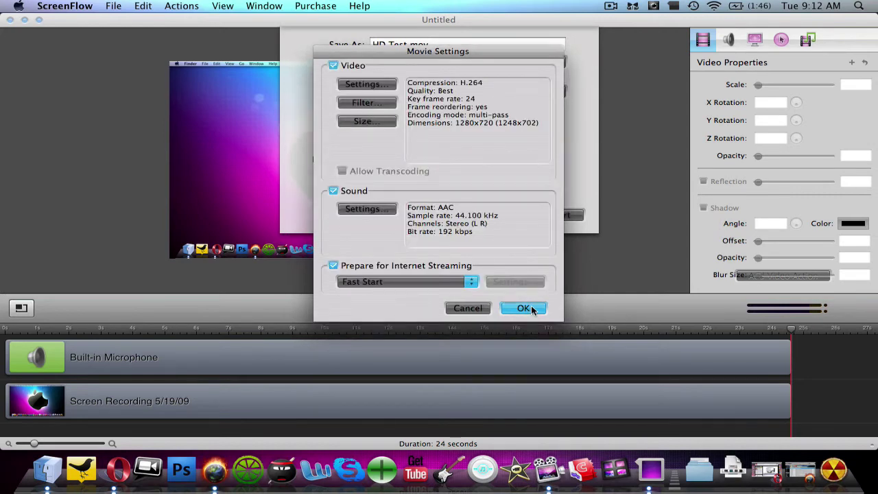
# Confirm movie settings, scale to a custom size with height 720 instead of 800, and export.
pyautogui.click(523, 308)
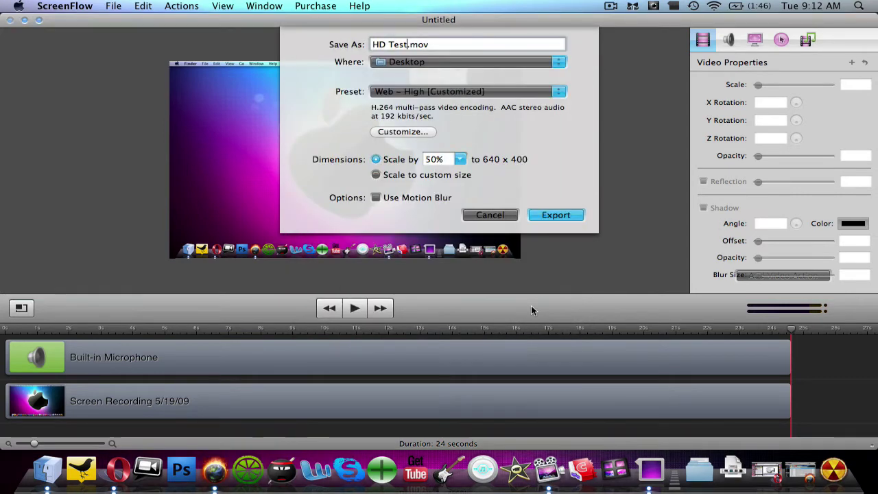
pyautogui.click(455, 177)
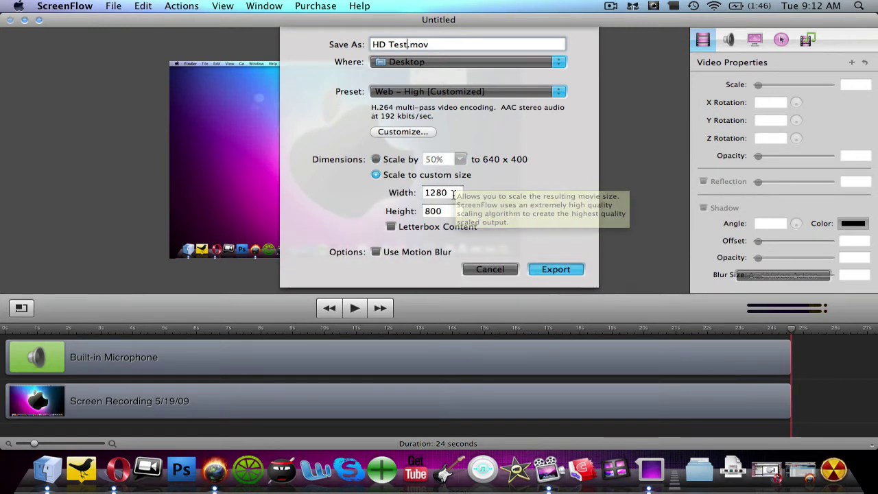
pyautogui.click(451, 211)
pyautogui.press('BackSpace')
pyautogui.press('BackSpace')
pyautogui.press('BackSpace')
pyautogui.write('720')
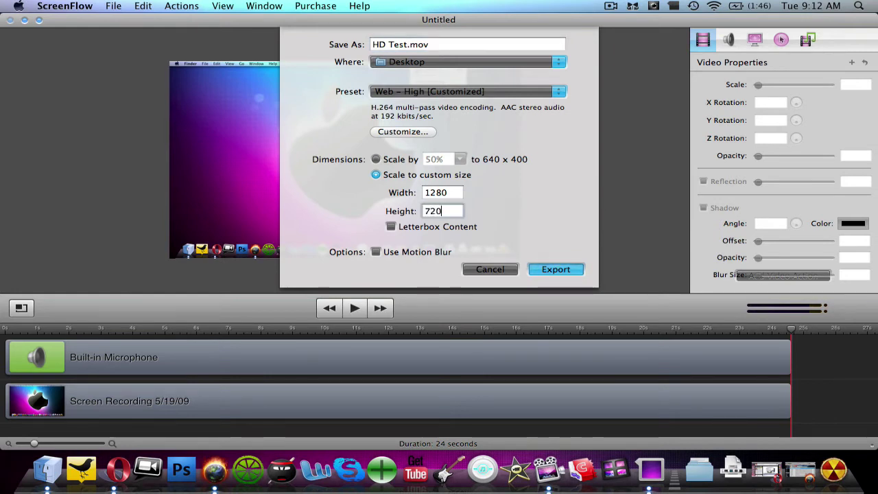
pyautogui.click(549, 270)
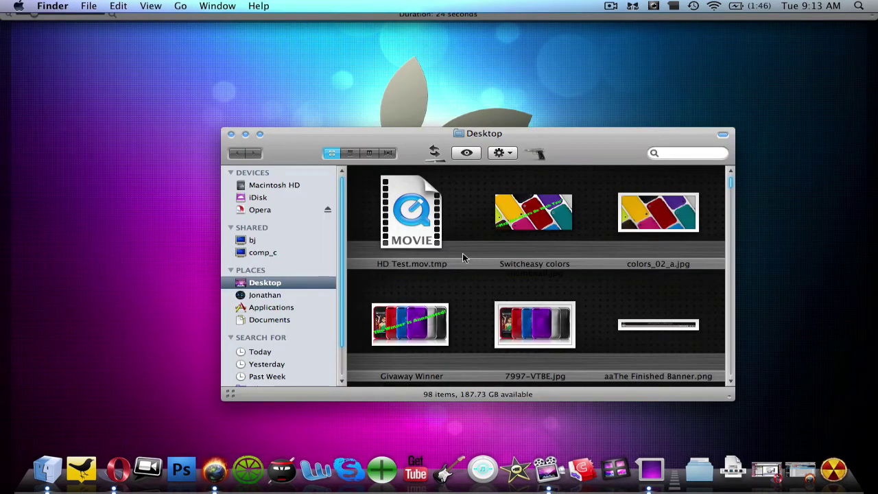
# Scroll the Desktop folder to How to change your dock.mov and Quick Look it.
pyautogui.scroll(-10, 463, 258)
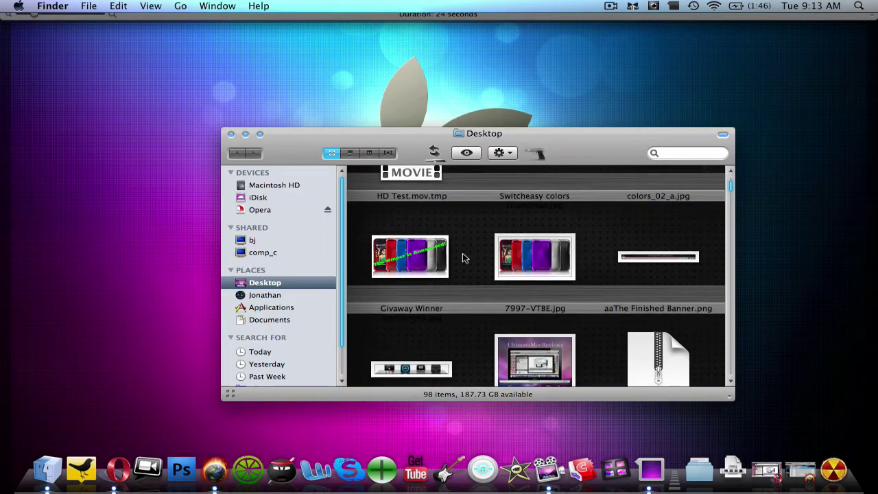
pyautogui.scroll(-10, 463, 258)
pyautogui.scroll(-10, 463, 258)
pyautogui.scroll(-10, 463, 258)
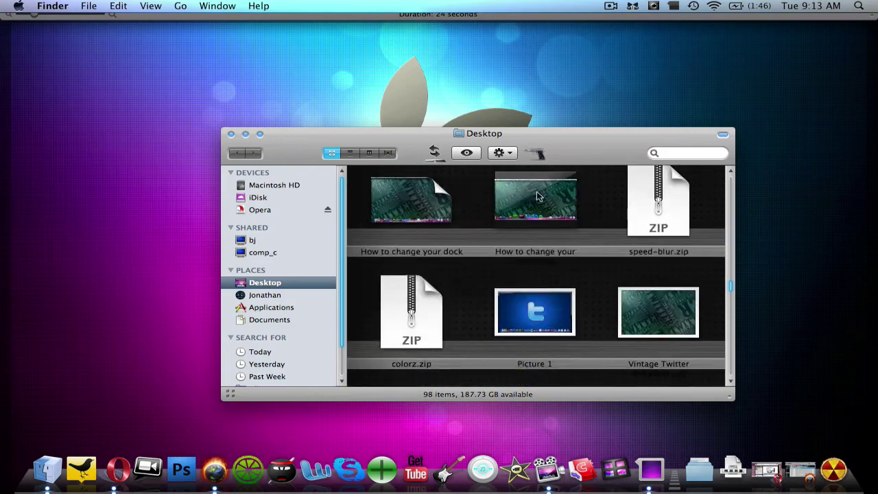
pyautogui.click(537, 196)
pyautogui.press('space')
pyautogui.press('space')
# Show Get Info for How to change your dock.mov (112.9 MB), then preview it to the end.
pyautogui.rightClick(537, 196)
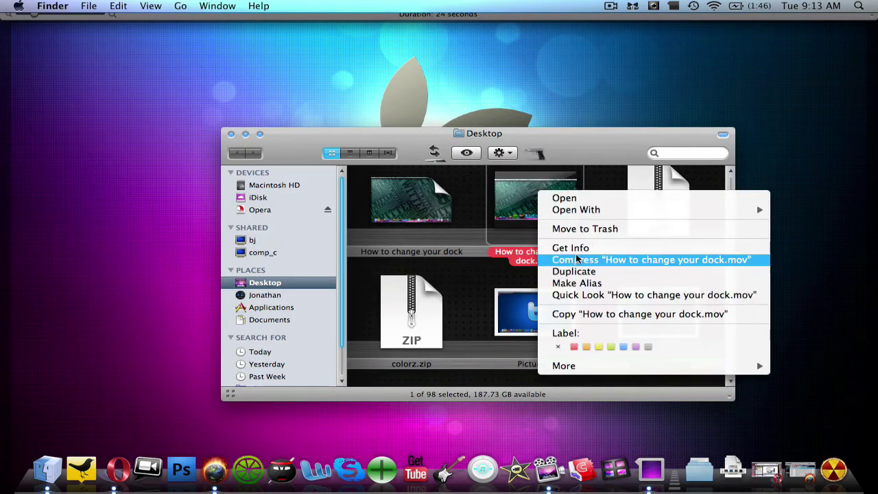
pyautogui.click(595, 248)
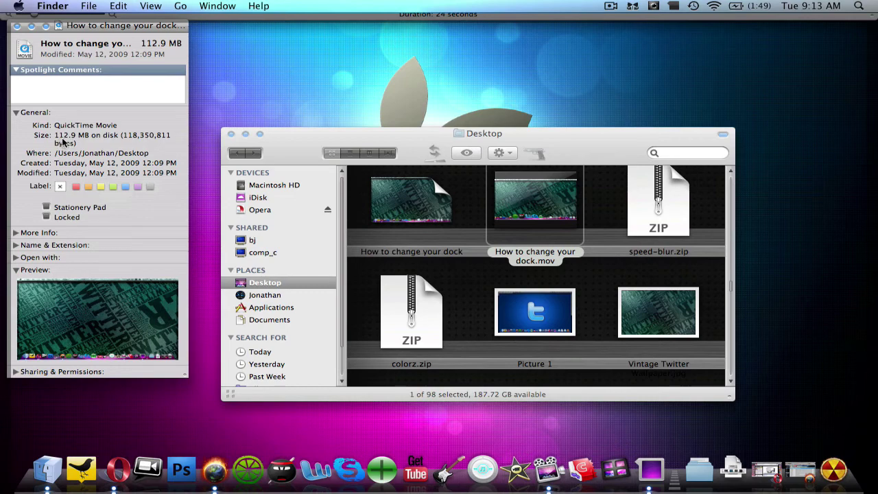
pyautogui.click(548, 239)
pyautogui.press('space')
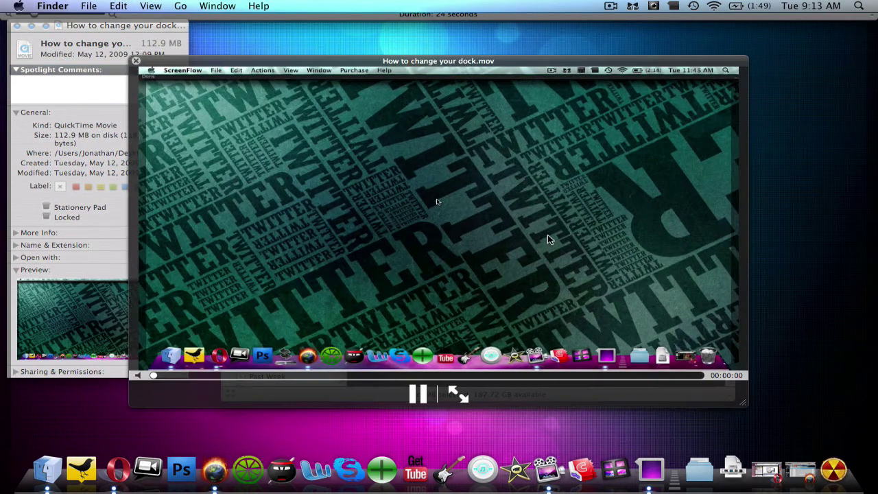
pyautogui.press('space')
pyautogui.press('space')
pyautogui.click(697, 376)
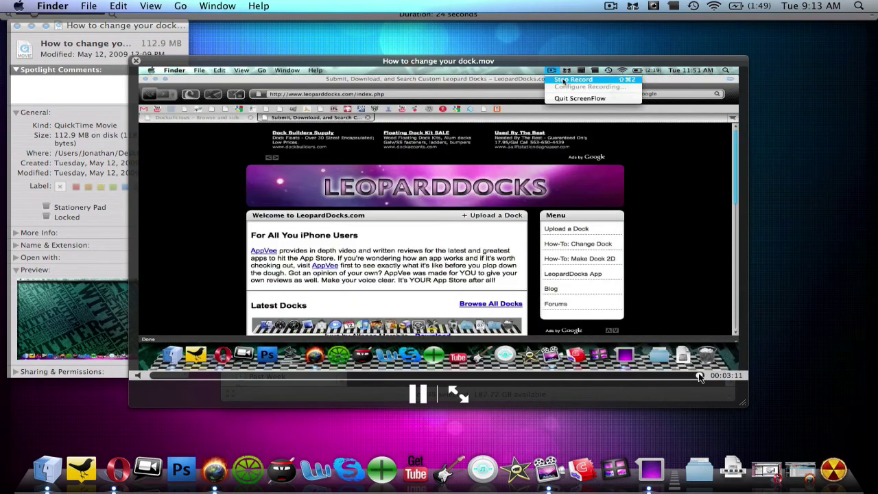
pyautogui.press('space')
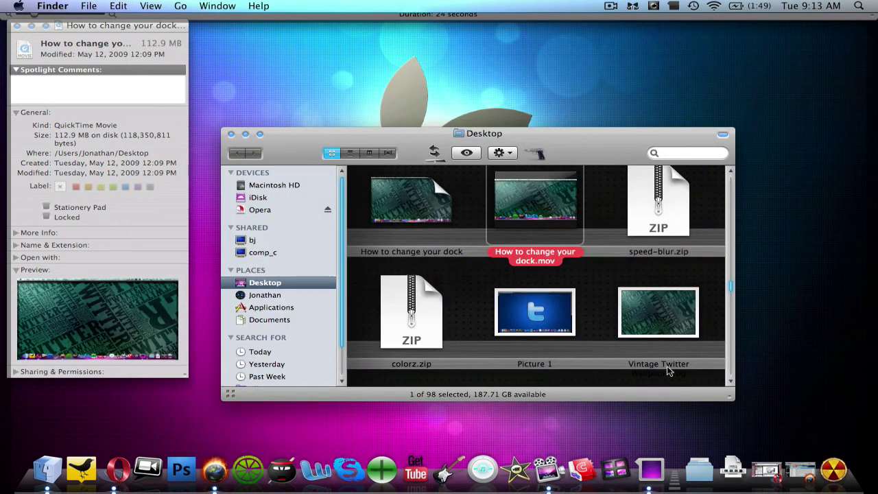
# Scroll to Whats in my dock.mov and open its Get Info window showing 7.7 MB.
pyautogui.scroll(-6, 666, 365)
pyautogui.scroll(-9, 668, 369)
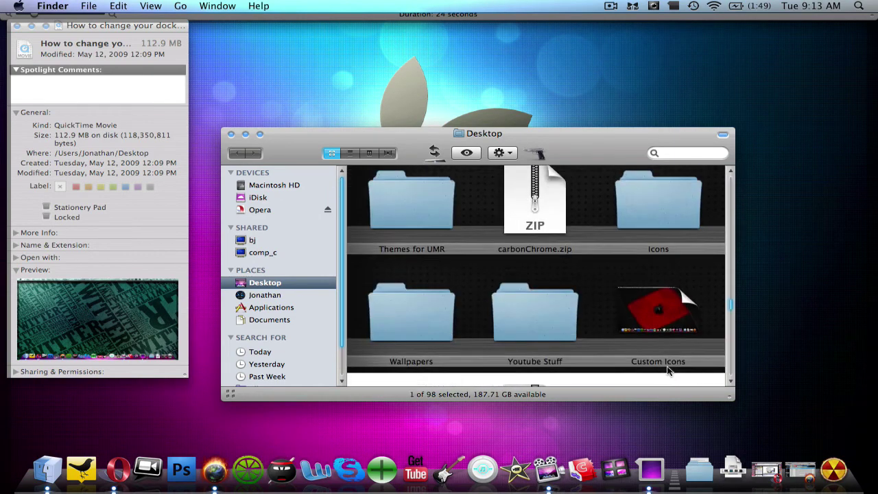
pyautogui.scroll(-6, 667, 370)
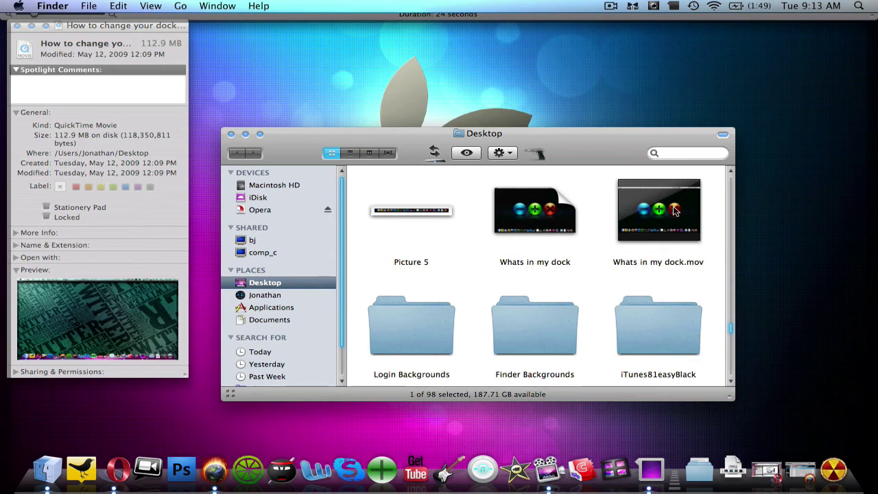
pyautogui.click(675, 211)
pyautogui.rightClick(674, 209)
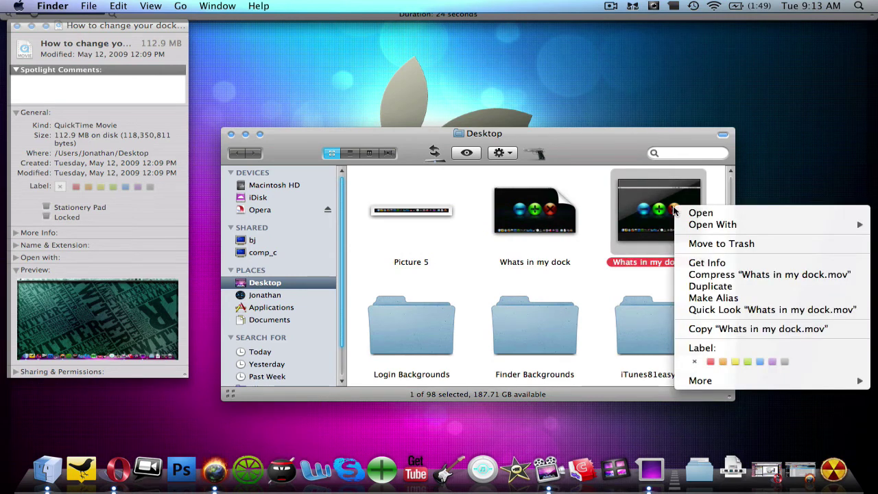
pyautogui.click(708, 263)
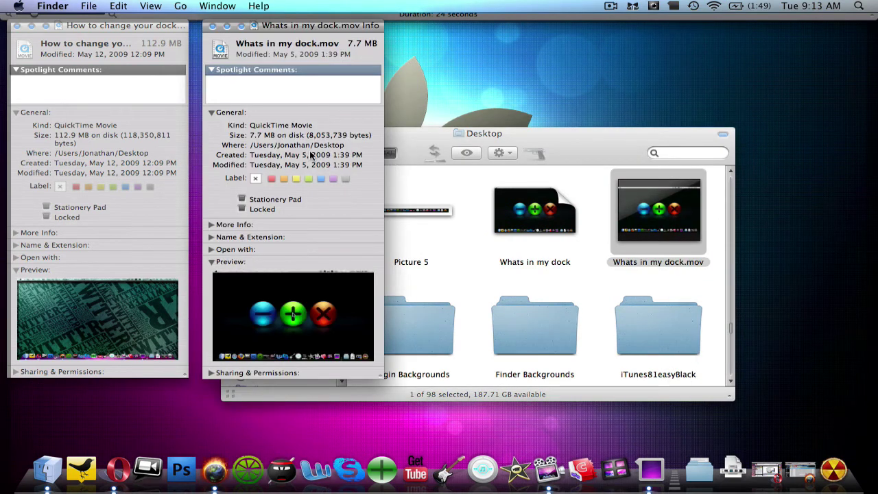
# Quick Look Whats in my dock.mov, skip near its end, then close the preview.
pyautogui.click(625, 209)
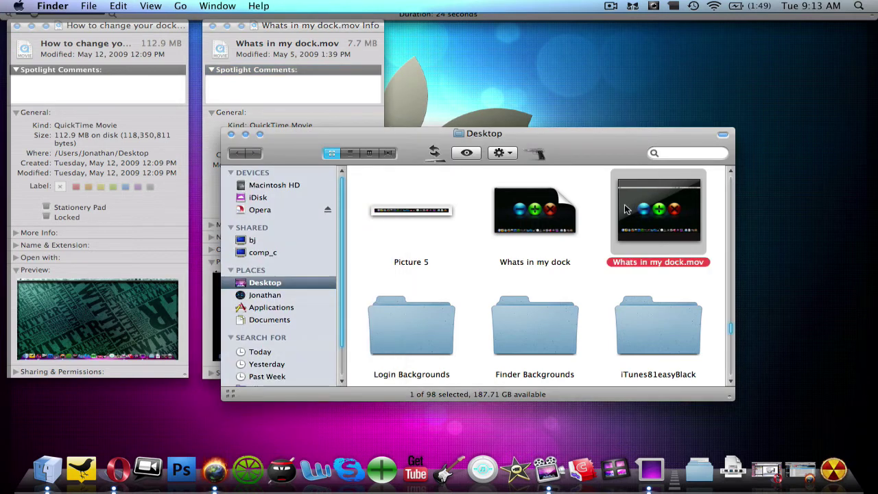
pyautogui.press('space')
pyautogui.click(608, 349)
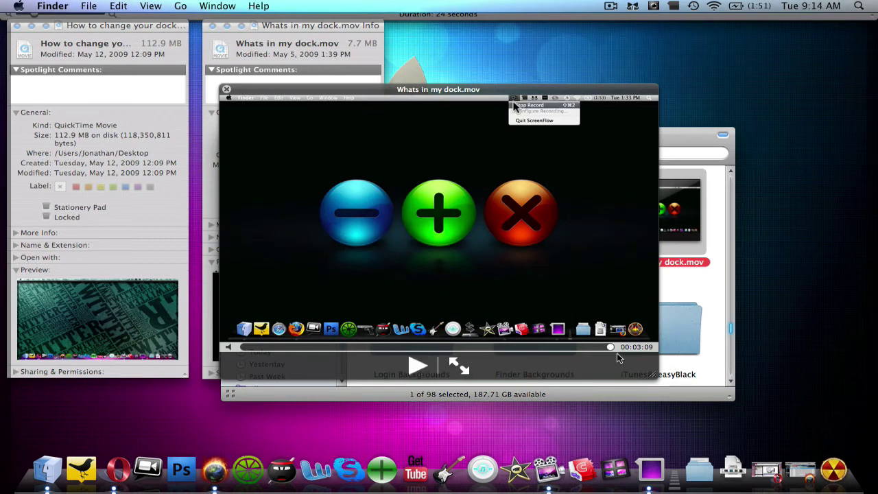
pyautogui.press('space')
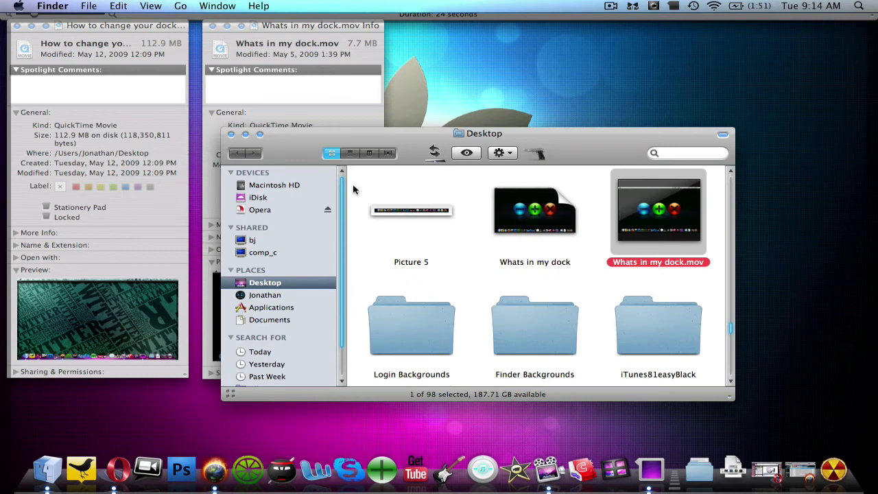
# Close both movie Info windows, return to the ScreenFlow project, then use Exposé to pick Finder.
pyautogui.click(314, 121)
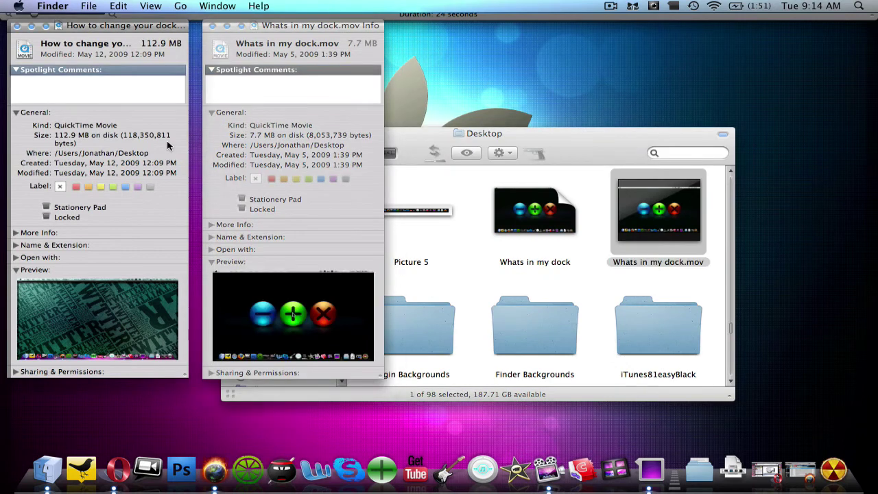
pyautogui.click(212, 26)
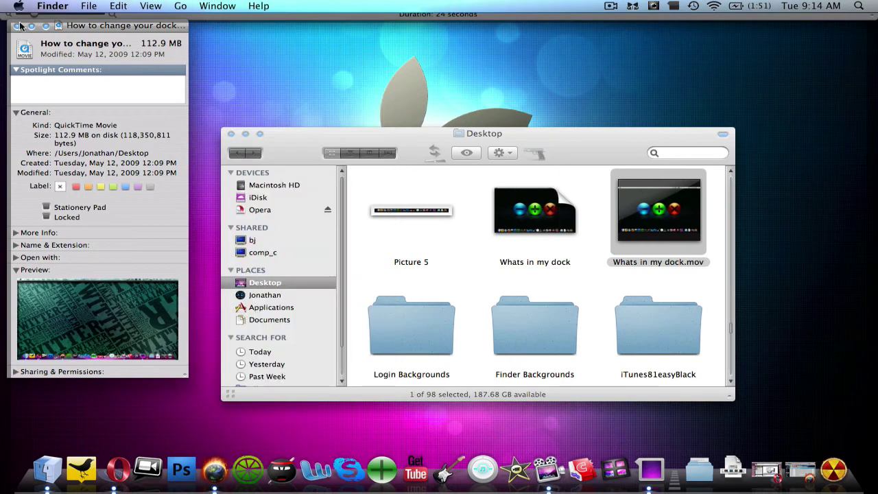
pyautogui.click(18, 26)
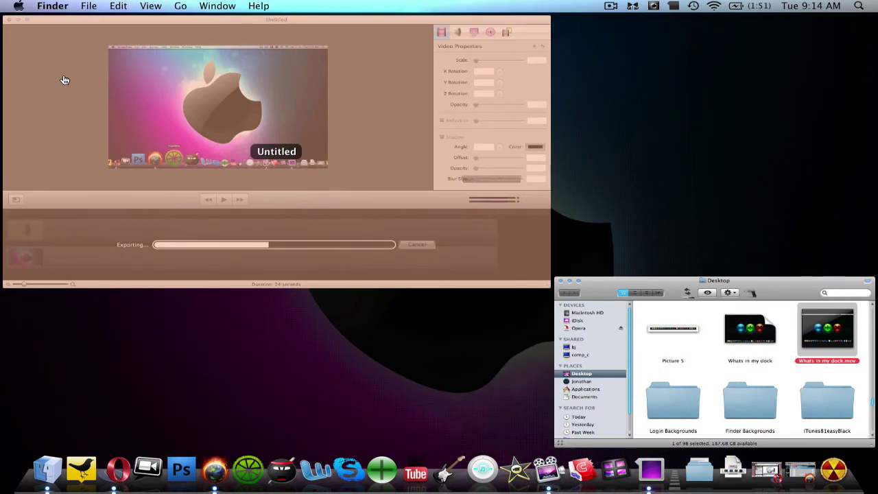
pyautogui.click(63, 80)
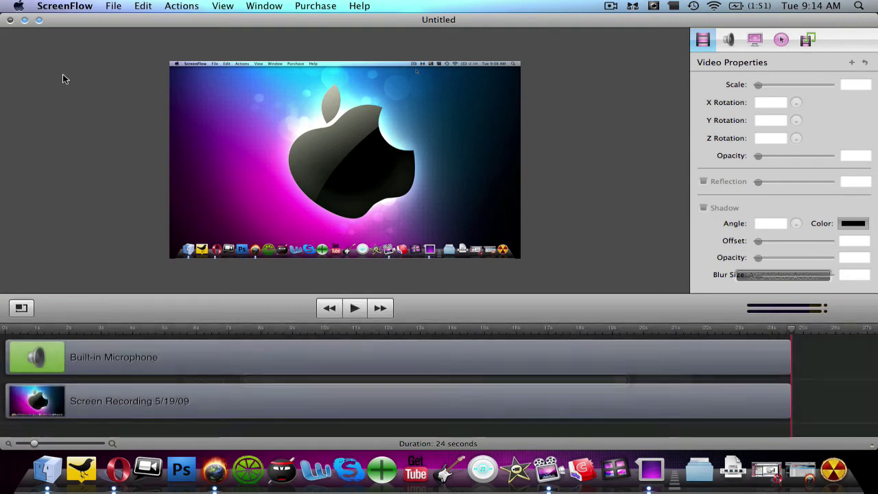
pyautogui.press('F9')
# Play HD Test.mov from the top of the Desktop folder, then quit QuickTime and reopen it in a quick preview.
pyautogui.click(618, 254)
pyautogui.scroll(2, 488, 336)
pyautogui.scroll(15, 487, 336)
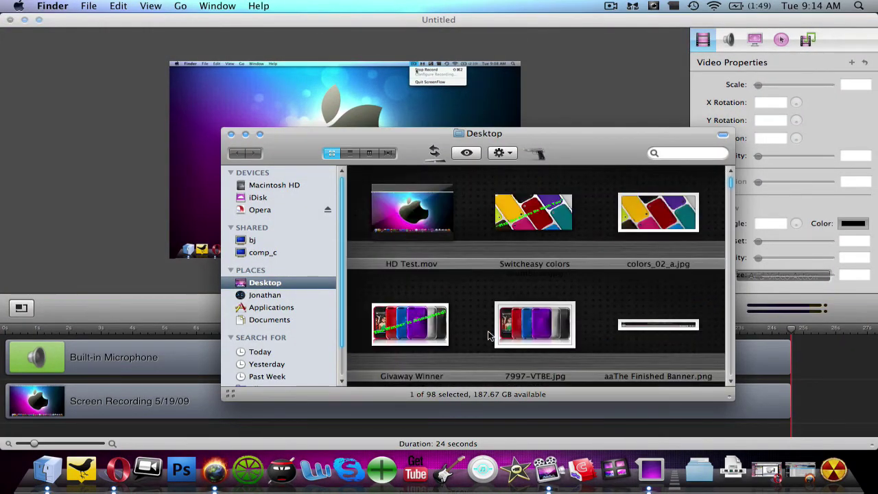
pyautogui.doubleClick(443, 228)
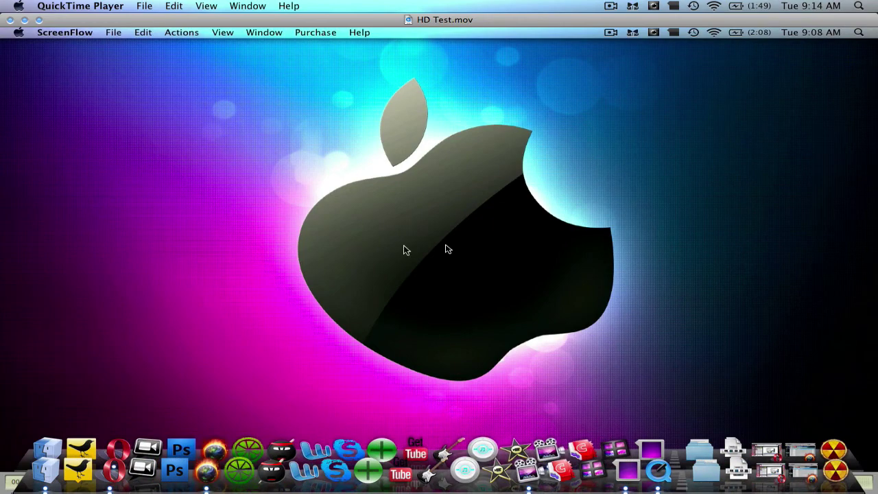
pyautogui.press('super+q')
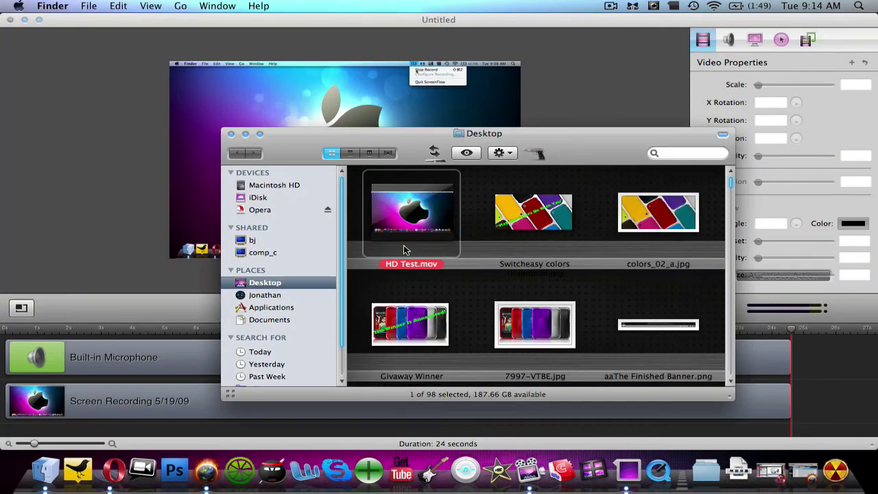
pyautogui.doubleClick(405, 249)
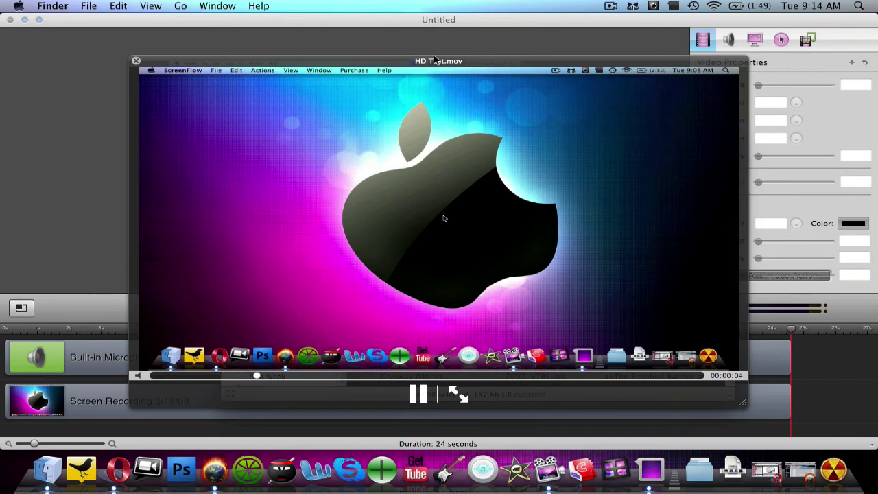
# Pause HD Test.mov, minimise the Desktop folder window, and position the player over the ScreenFlow project.
pyautogui.moveTo(434, 58); pyautogui.dragTo(641, 14)
pyautogui.click(205, 64)
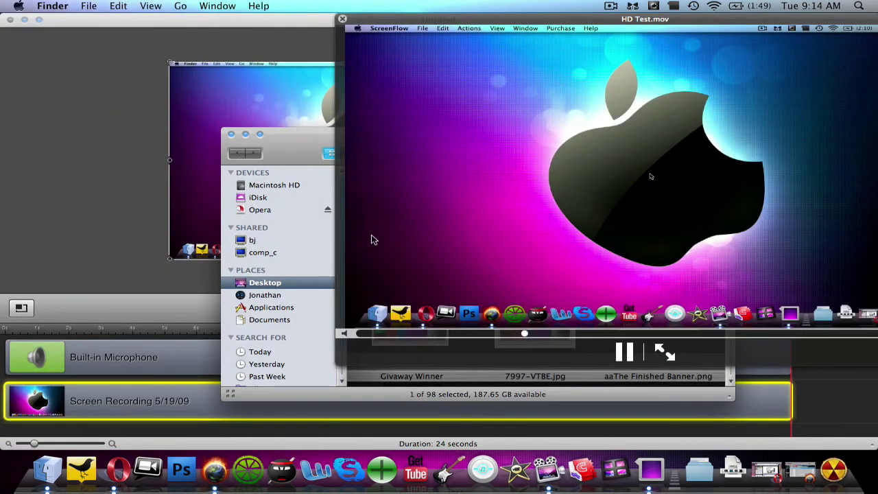
pyautogui.click(614, 352)
pyautogui.click(244, 135)
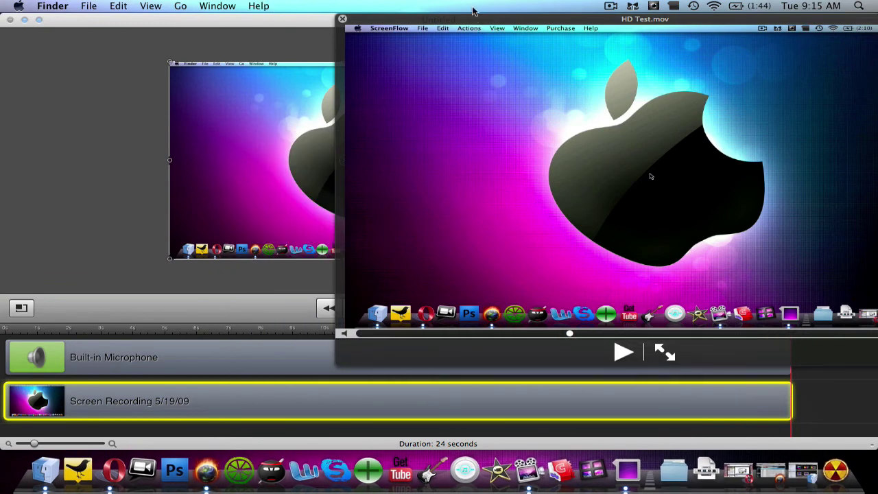
pyautogui.moveTo(657, 23); pyautogui.dragTo(832, 51)
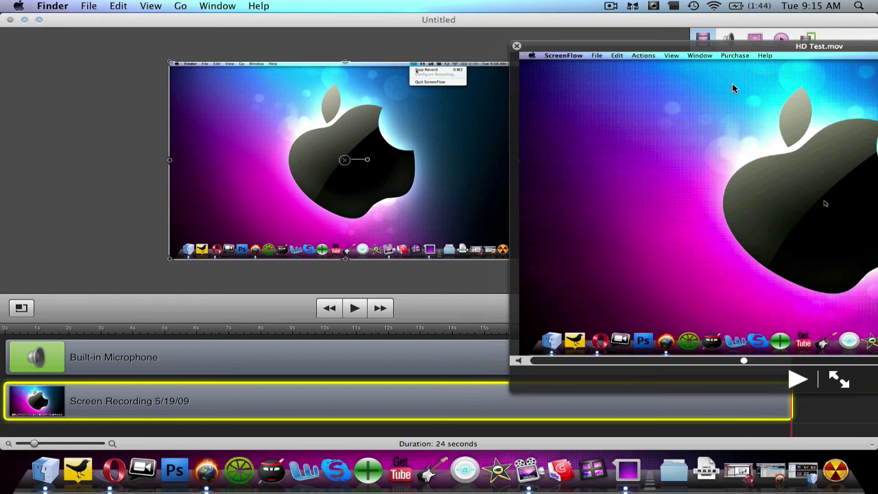
# Close the HD Test.mov player and show the Stop Record option from the ScreenFlow menu-bar icon.
pyautogui.click(517, 46)
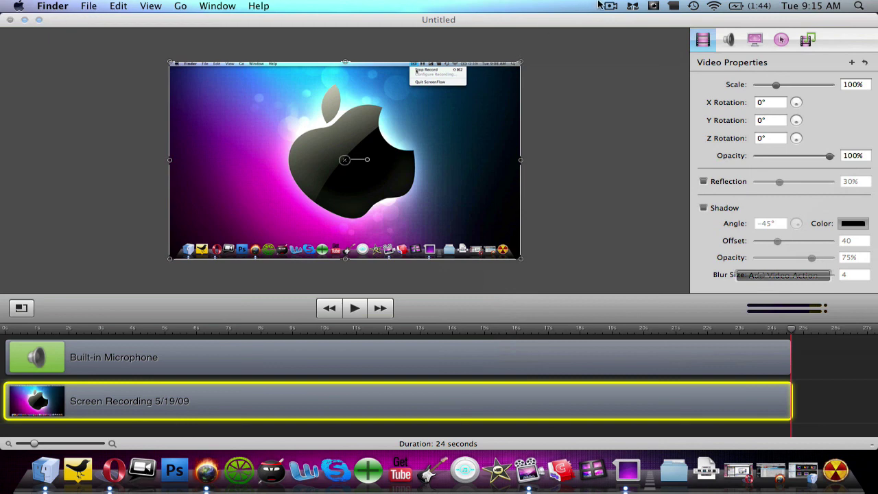
pyautogui.click(609, 6)
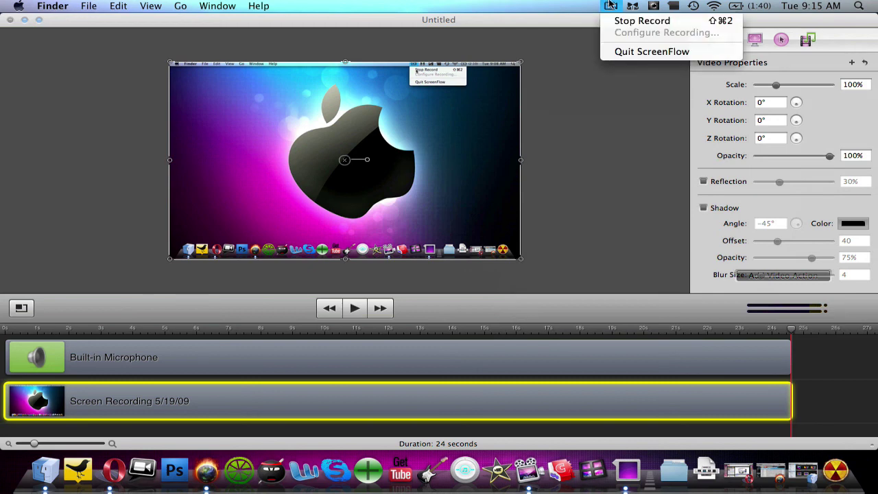